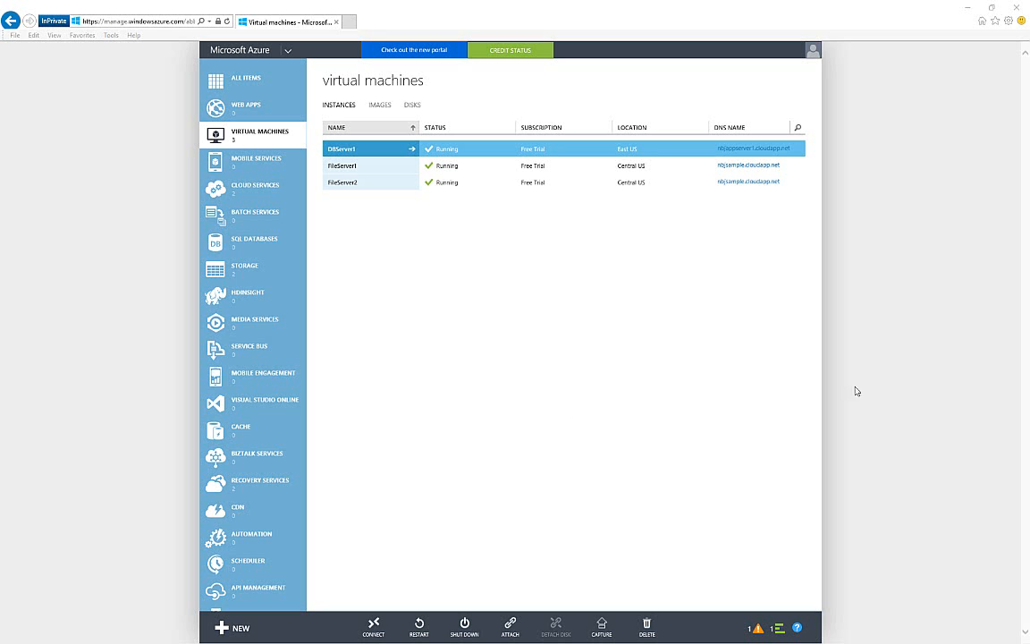
Begin a new gallery virtual machine using the Windows Server 2012 R2 Datacenter image
click(227, 630)
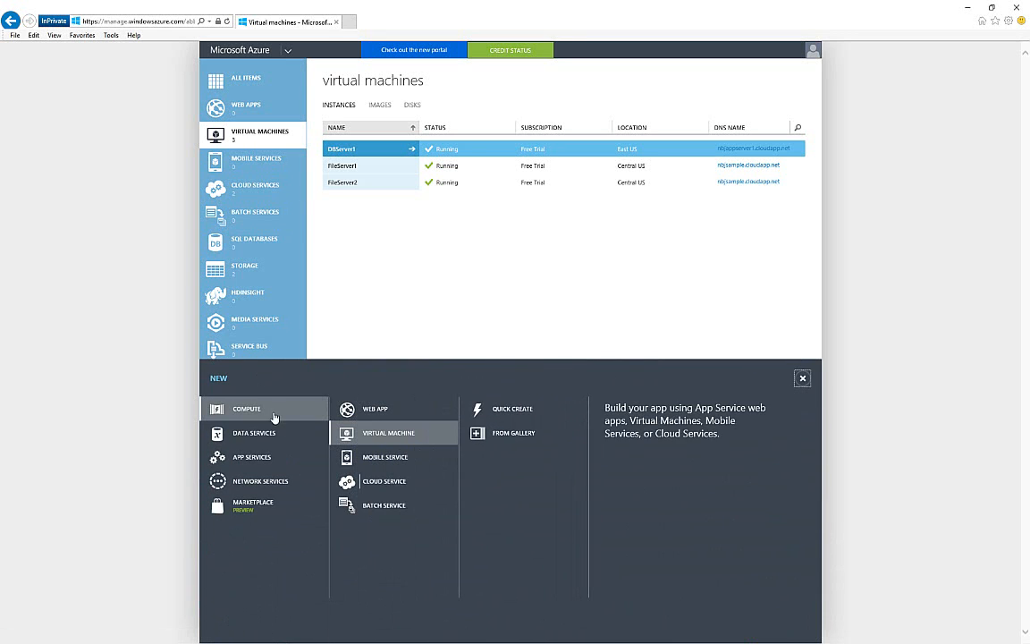
click(510, 435)
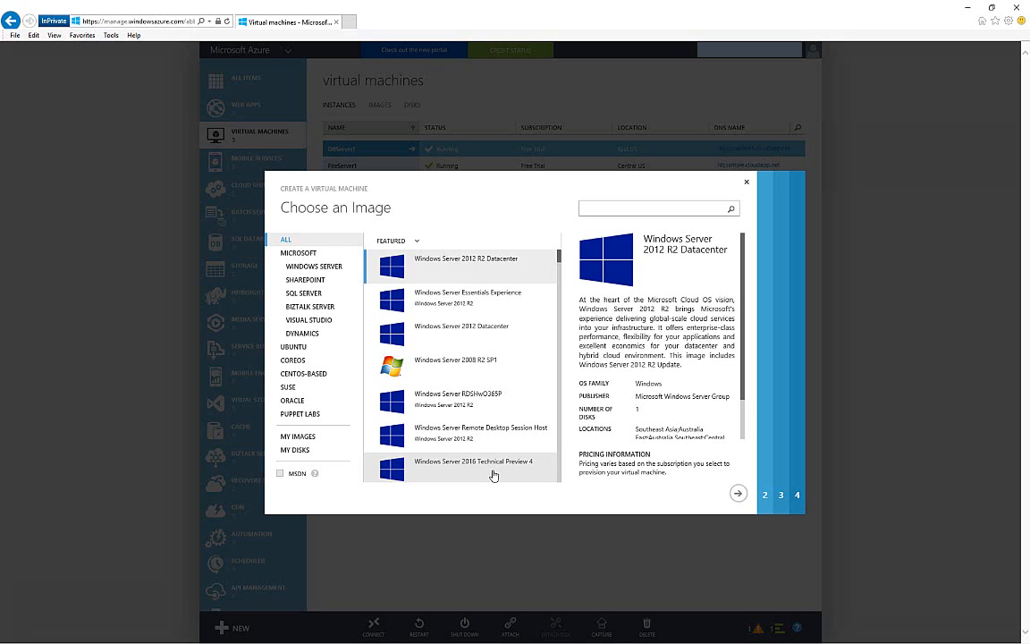
double_click(526, 272)
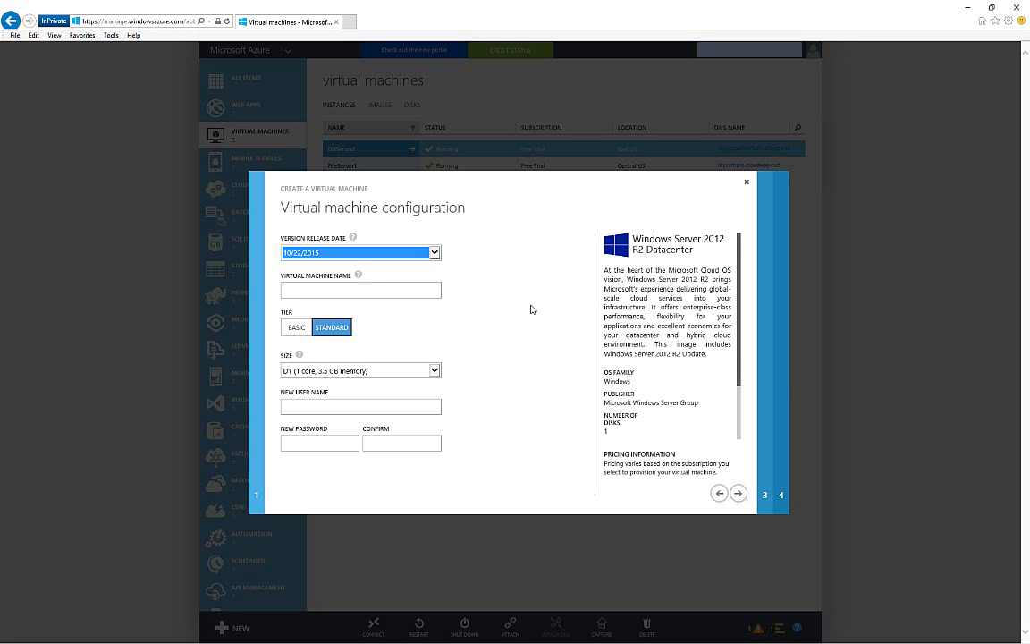
Choose the 8/25/2015 image release, name it DBServer2 at size A1 and finish creation
click(436, 253)
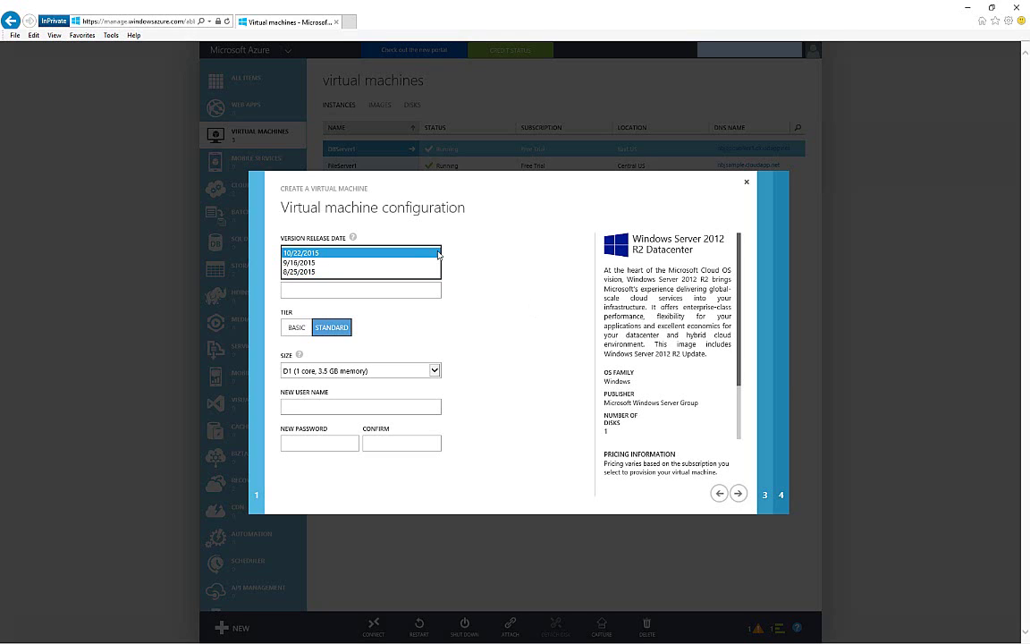
click(402, 272)
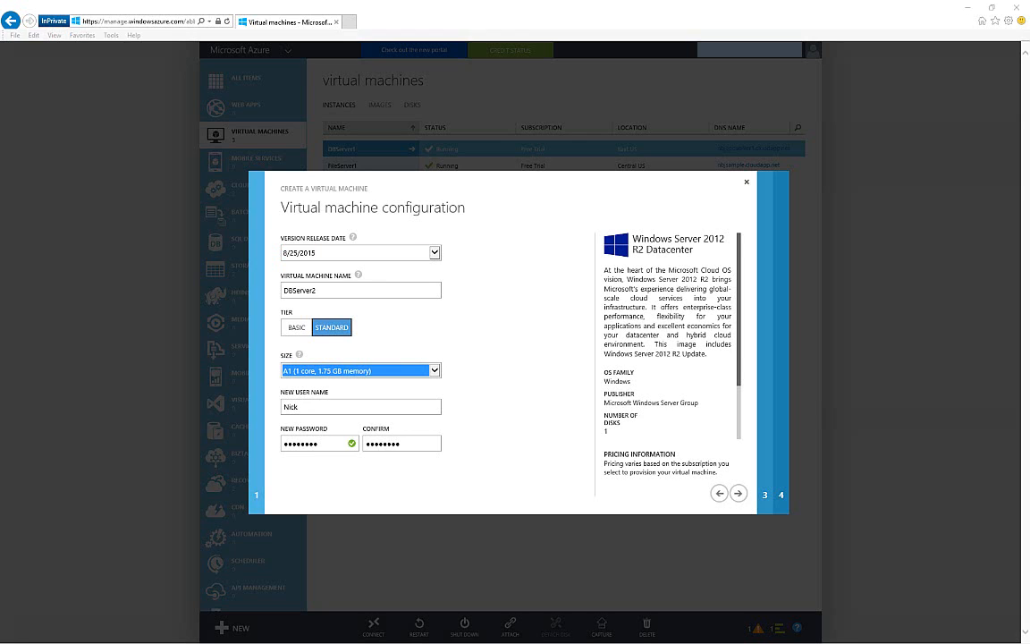
click(738, 493)
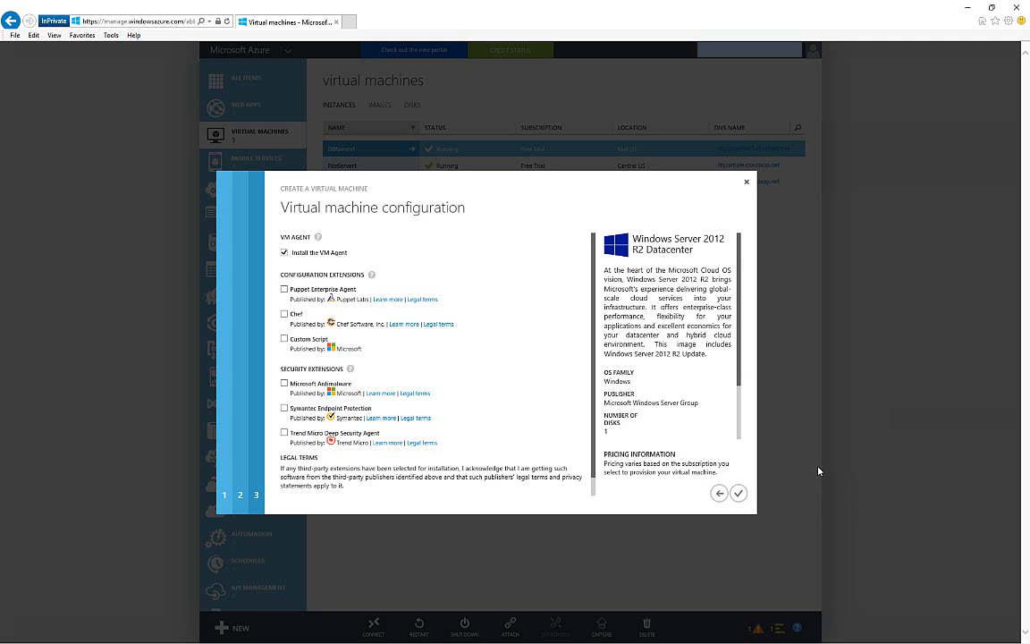
click(738, 492)
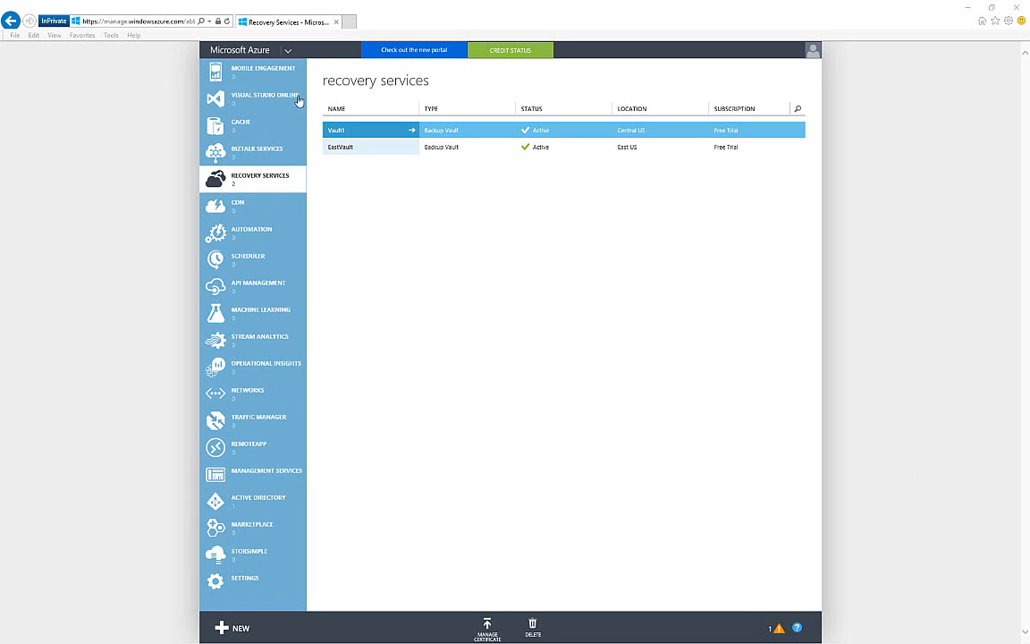
View the protected items list of the Vault1 backup vault
click(412, 131)
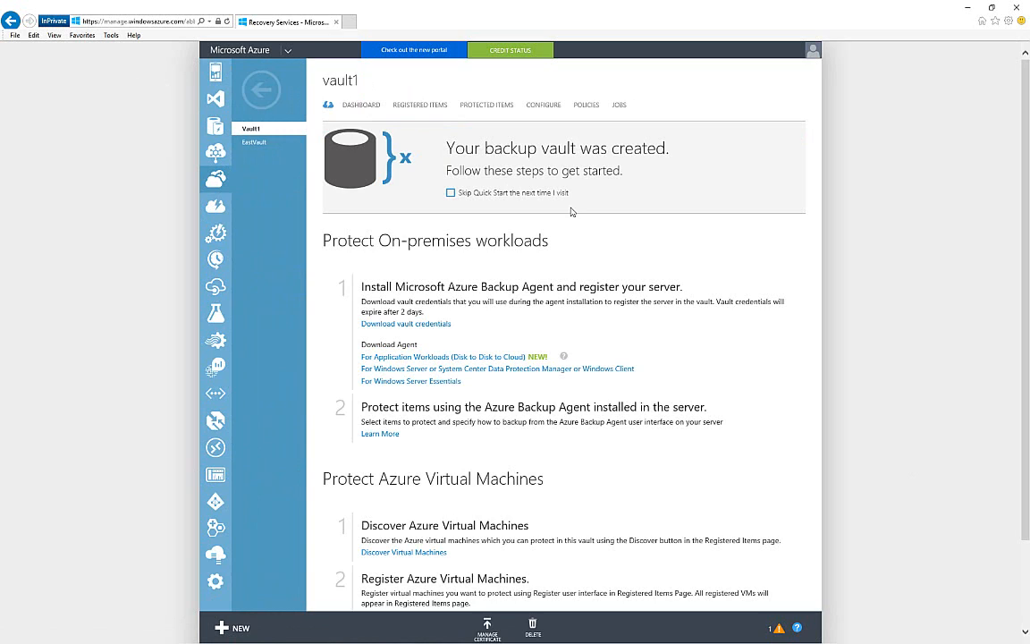
click(494, 107)
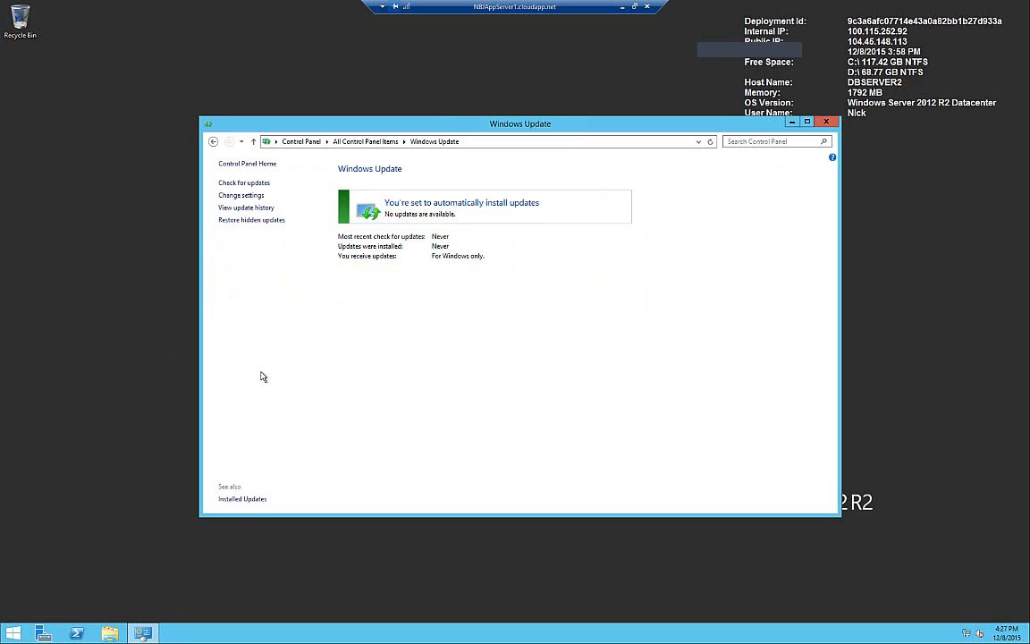
Set important updates to 'Download updates but let me choose whether to install them'
click(241, 195)
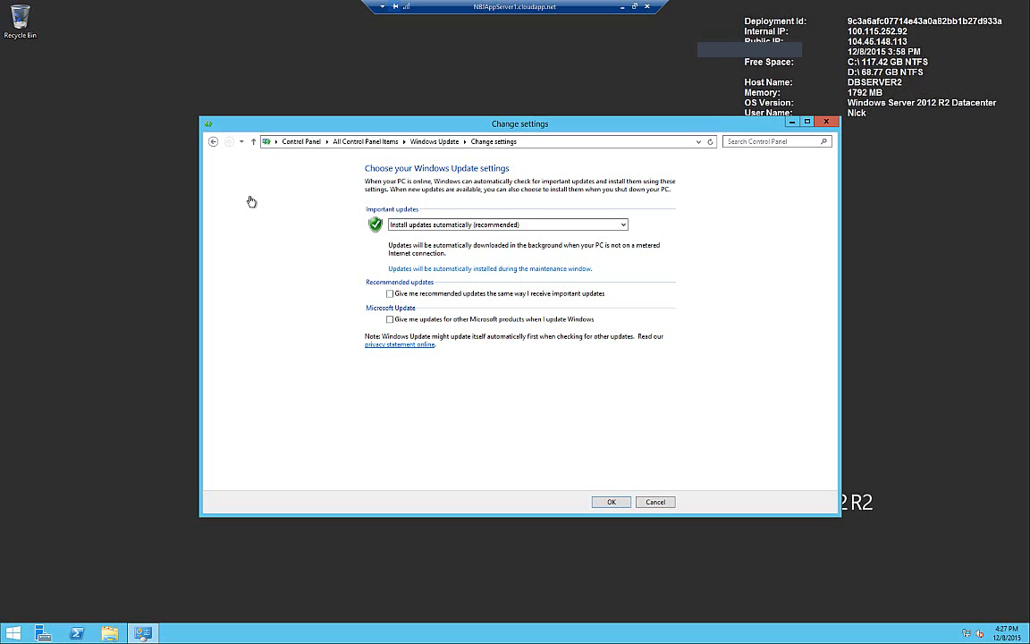
click(586, 227)
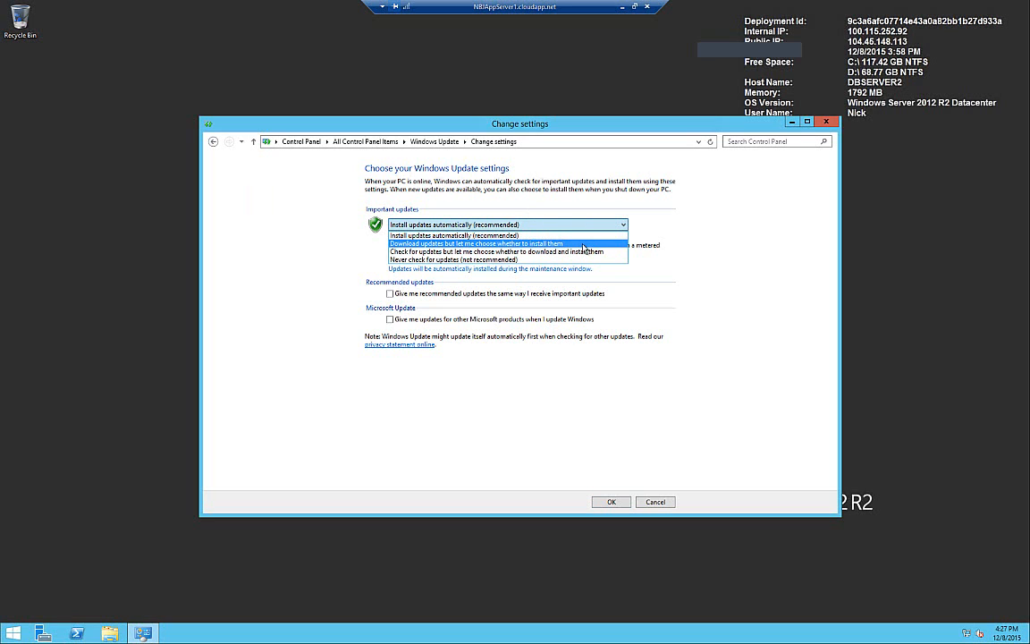
click(584, 246)
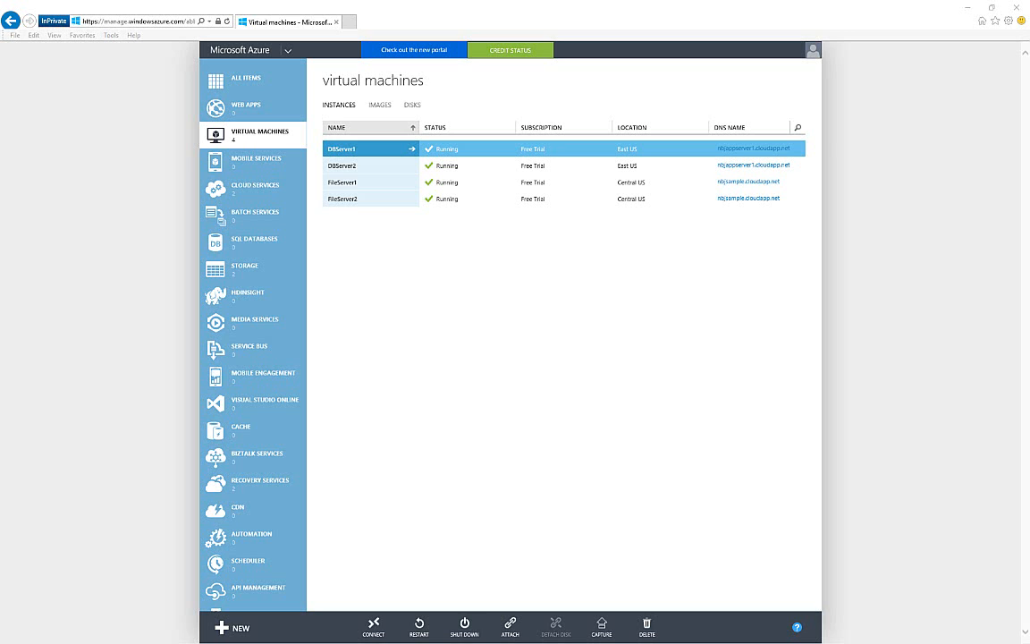
scroll(251, 313, down, 5)
scroll(250, 313, down, 3)
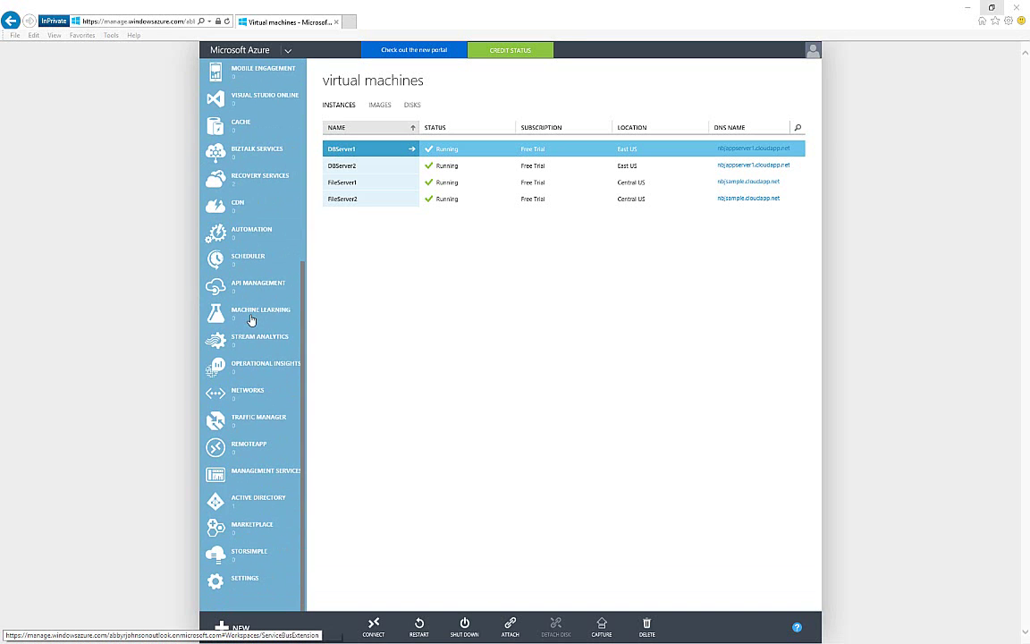
Create a Free-tier Operational Insights workspace in East US from the workspaces page
click(273, 370)
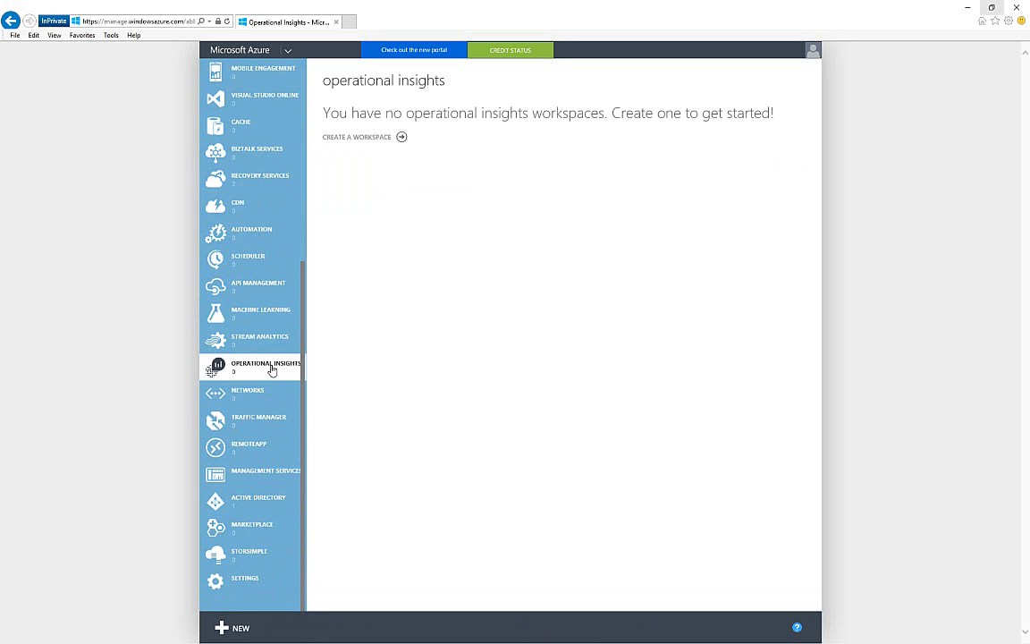
click(402, 137)
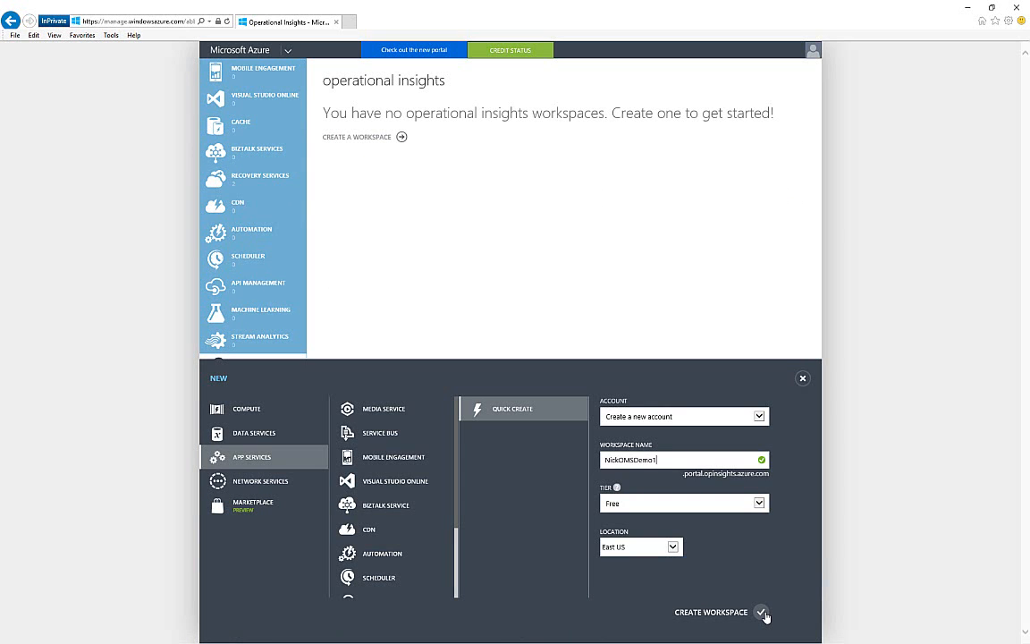
click(762, 613)
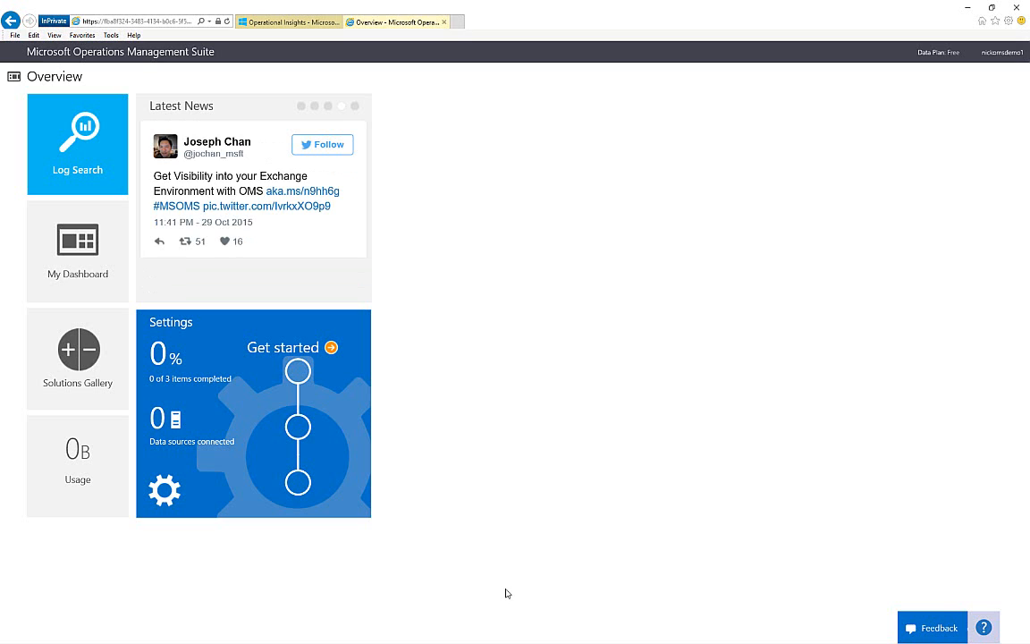
Start the getting-started setup from the Settings tile on the OMS Overview
click(300, 352)
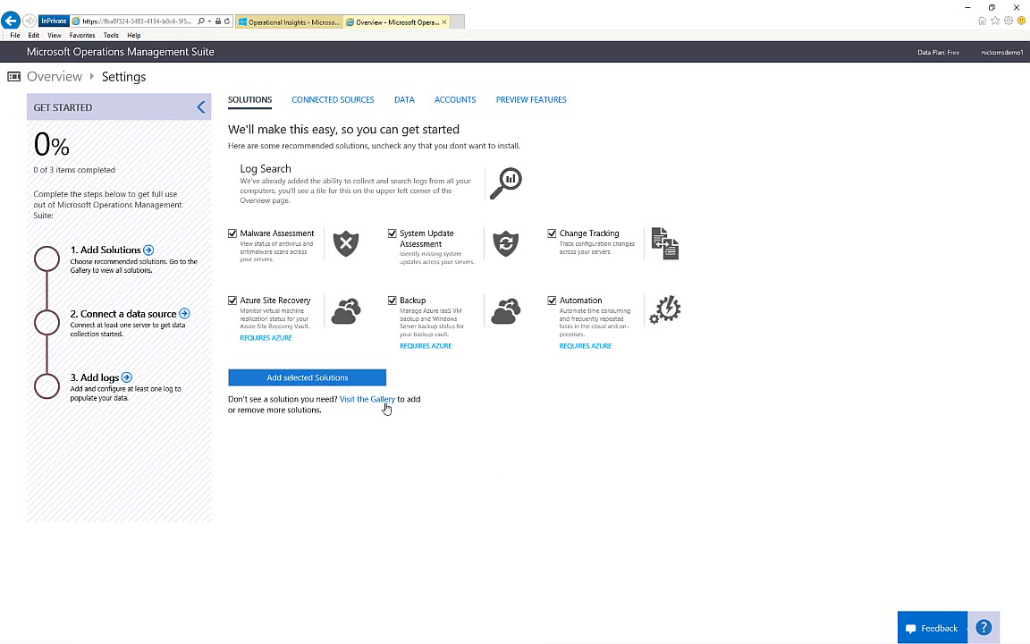
Add the selected recommended solutions and move on to connecting a data source
click(306, 378)
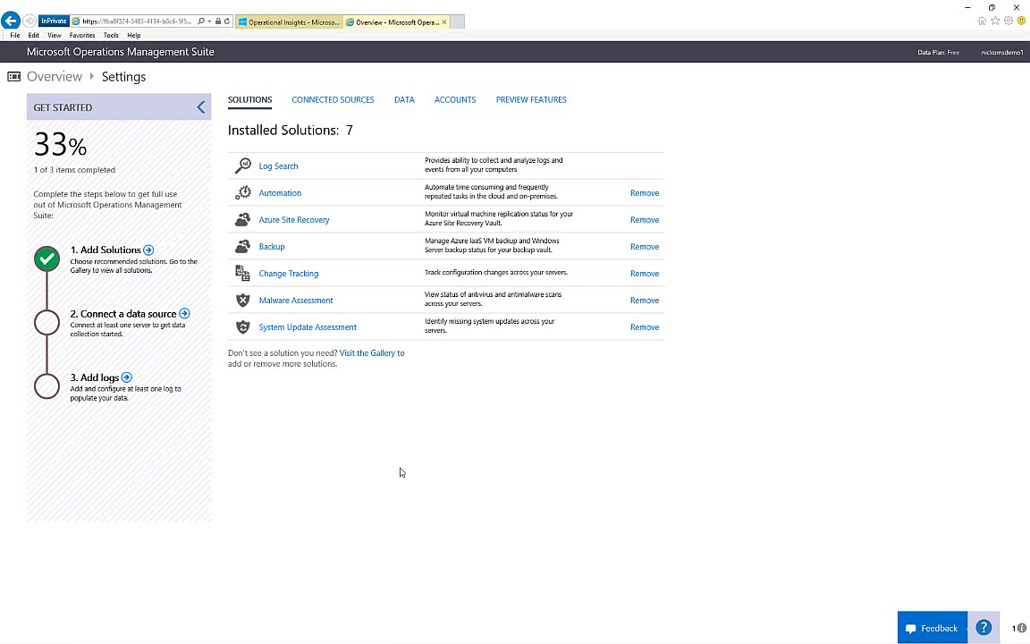
click(186, 315)
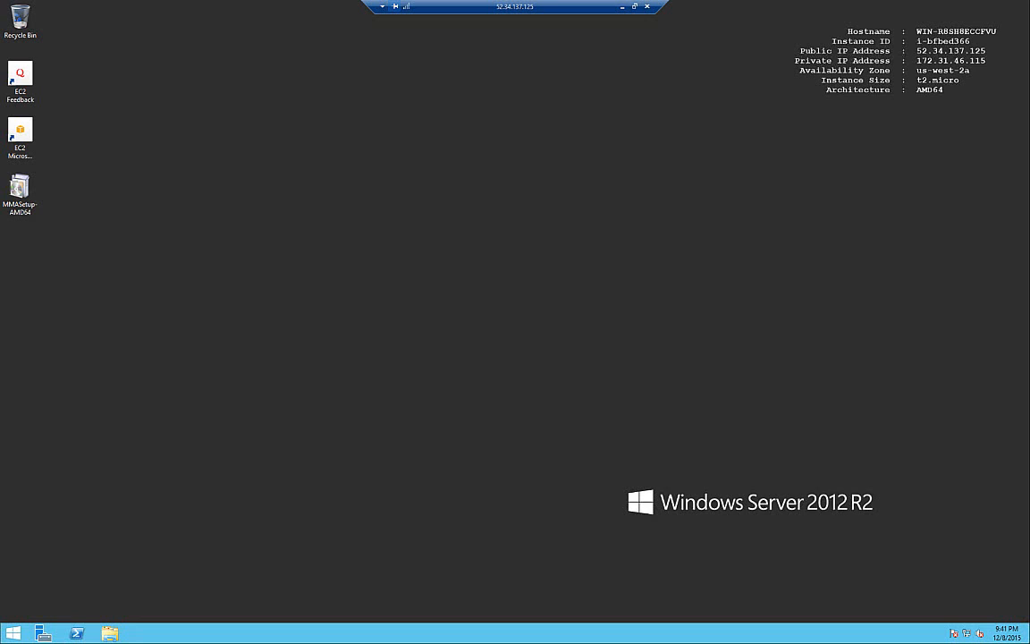
Install the Microsoft Monitoring Agent connected to Azure Operational Insights with the workspace ID and key
double_click(20, 189)
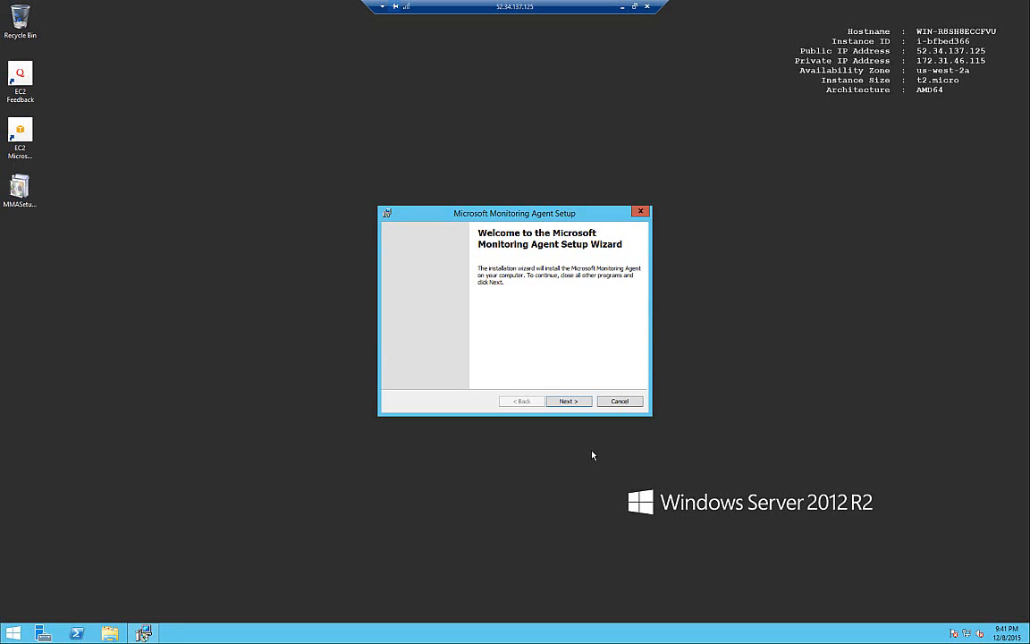
click(569, 400)
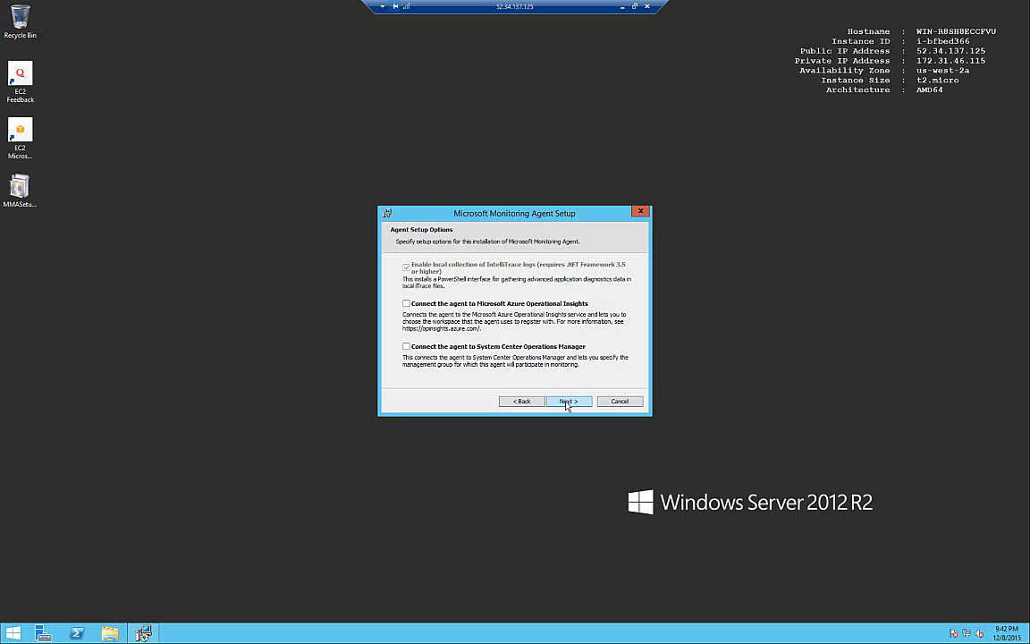
click(405, 304)
click(568, 402)
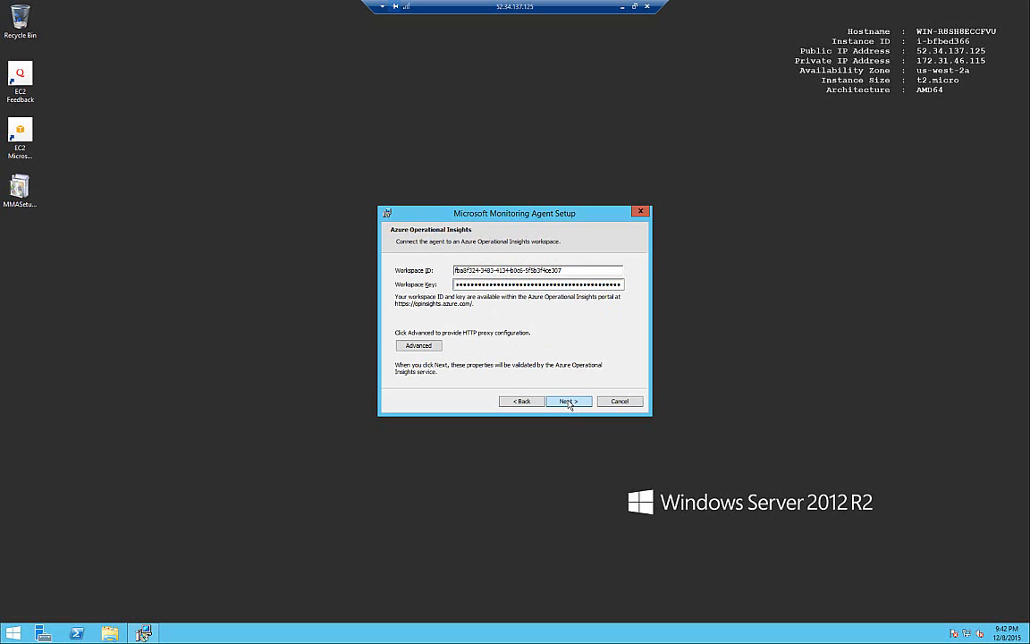
click(569, 402)
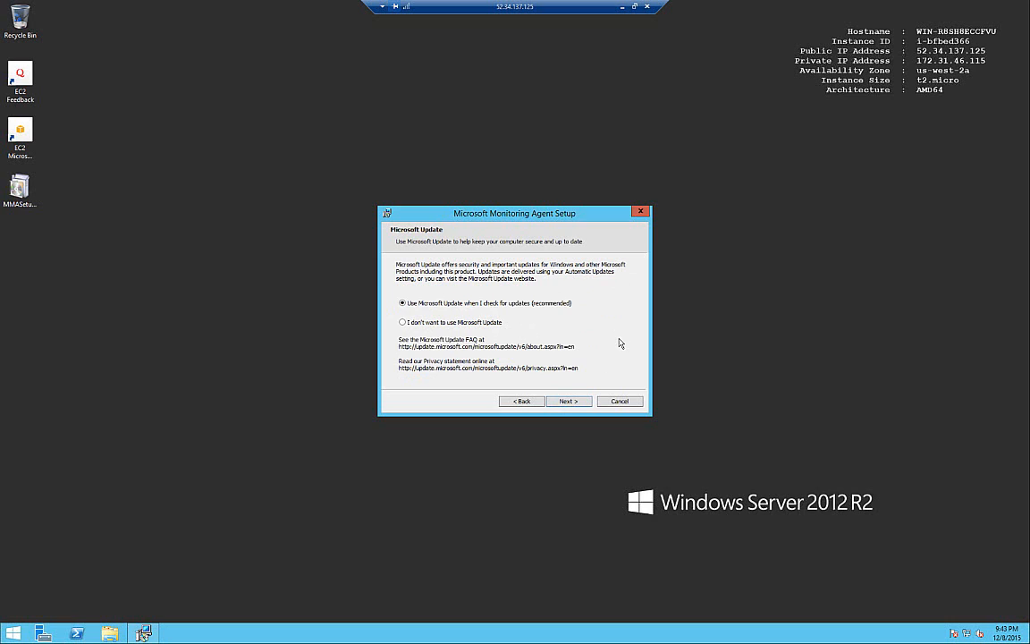
click(568, 402)
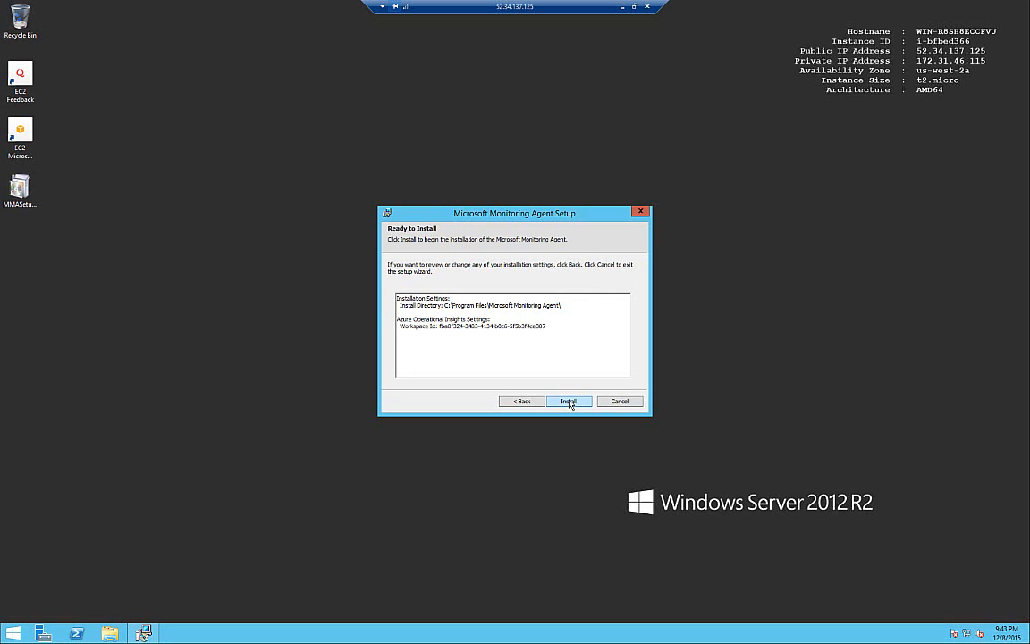
click(570, 401)
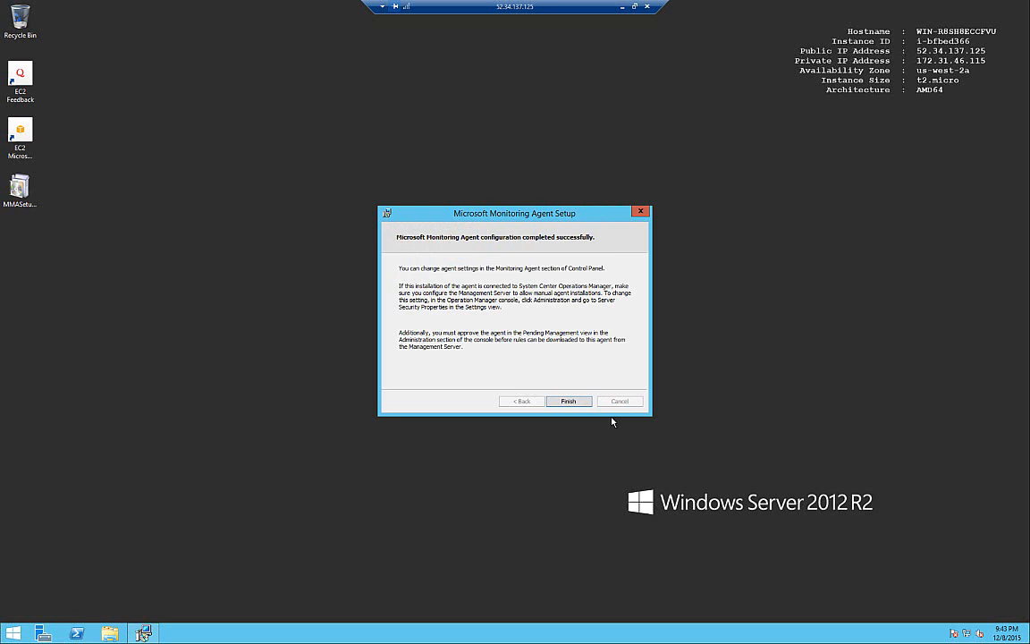
click(569, 402)
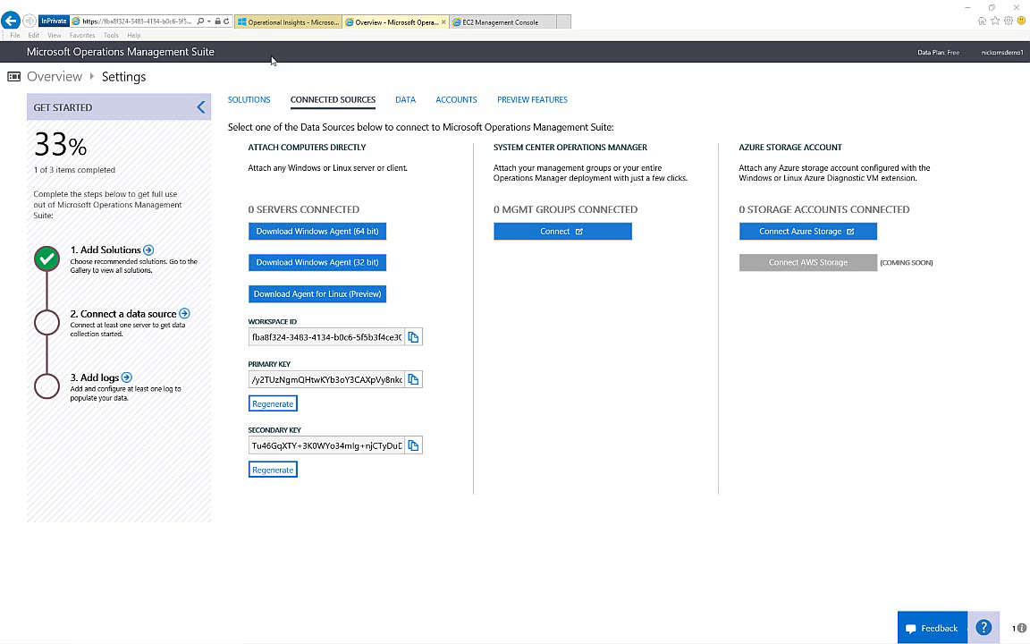
Reload to confirm one connected server, then go to the Add logs step
key(F5)
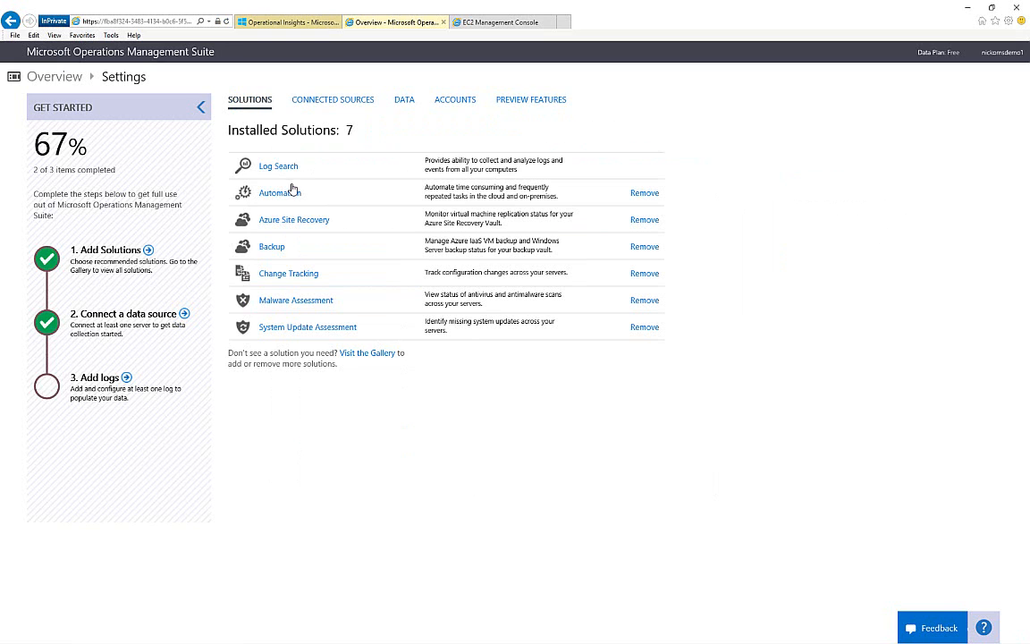
click(333, 99)
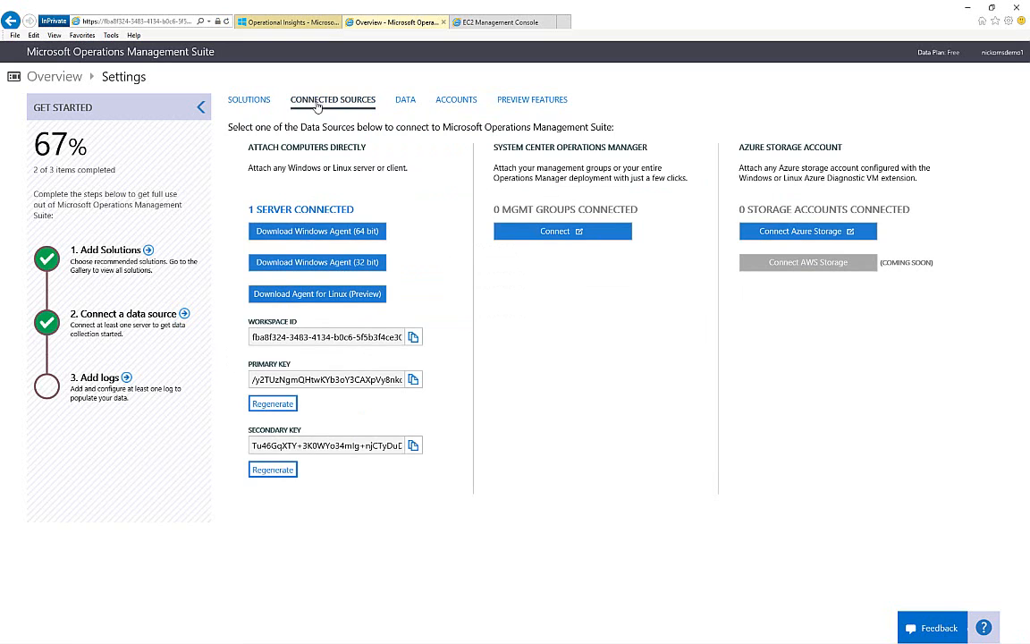
click(126, 377)
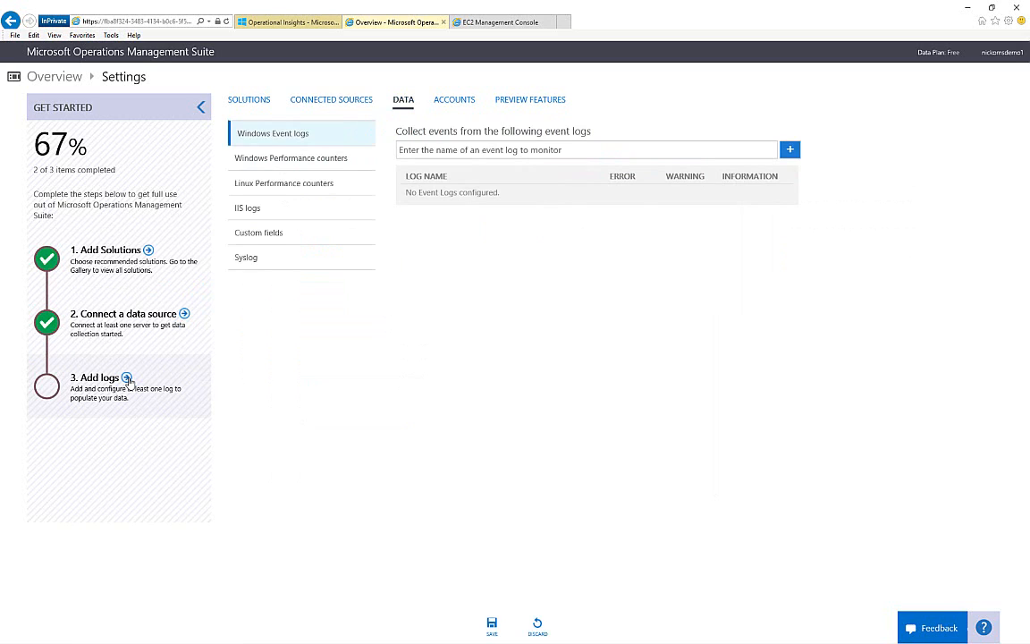
Add the Application and System Windows event logs to collection
click(561, 149)
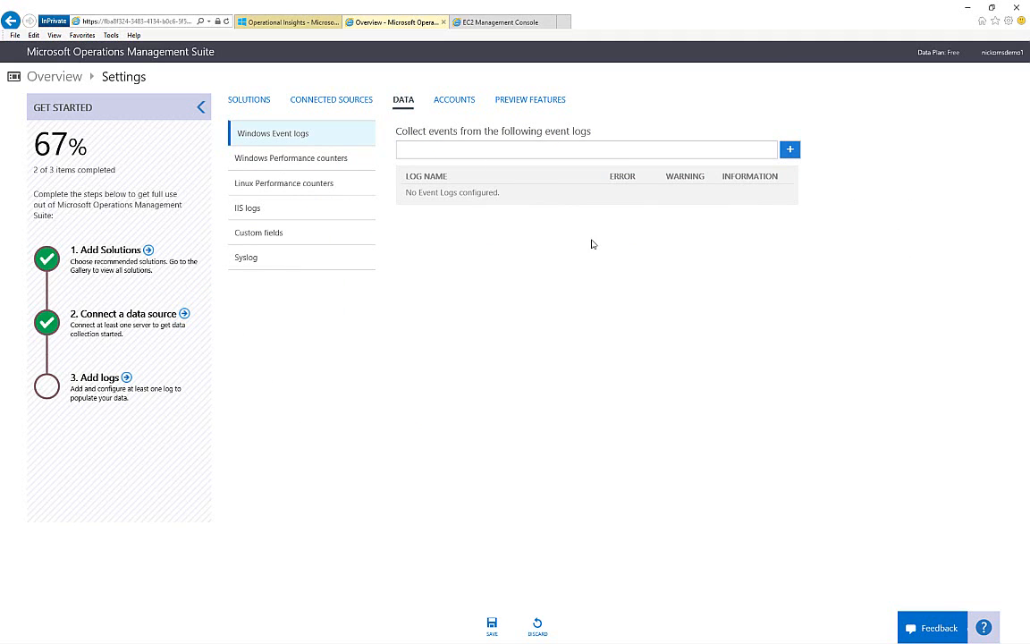
text(Application)
click(415, 162)
click(790, 149)
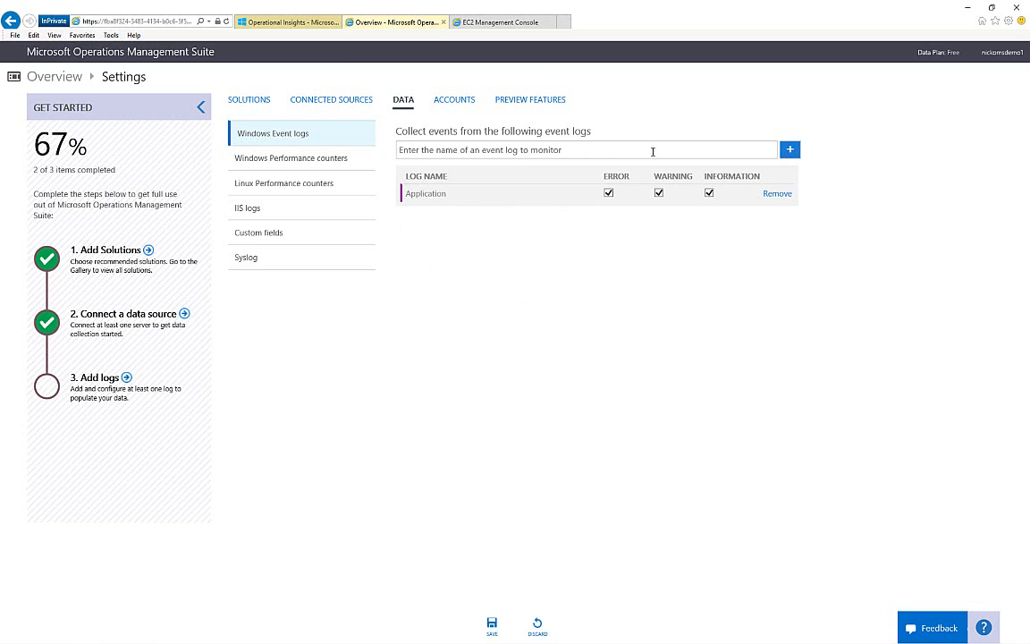
click(577, 149)
text(System)
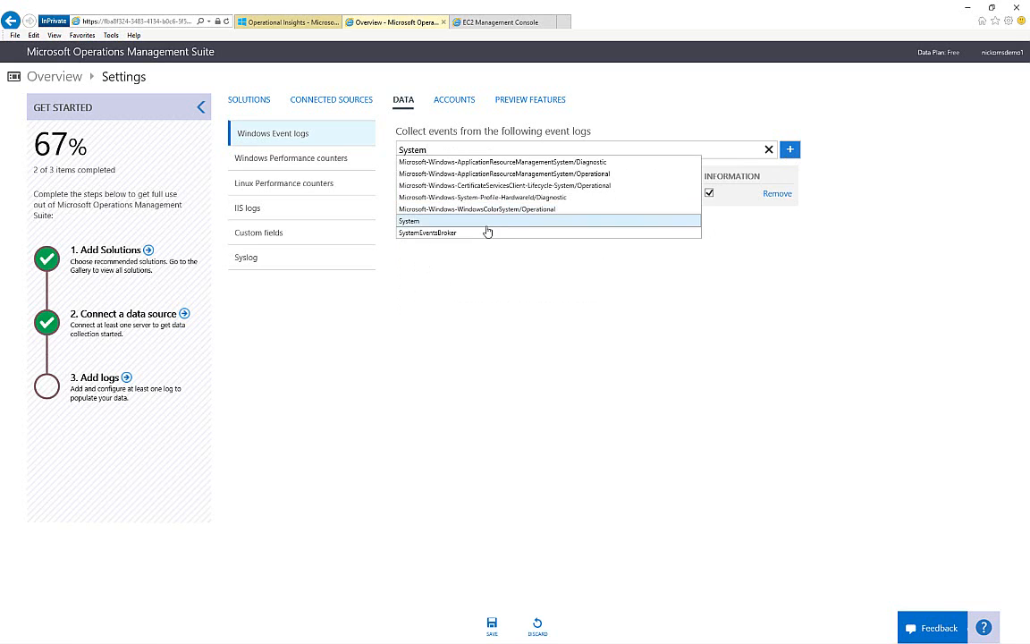
click(408, 221)
click(789, 149)
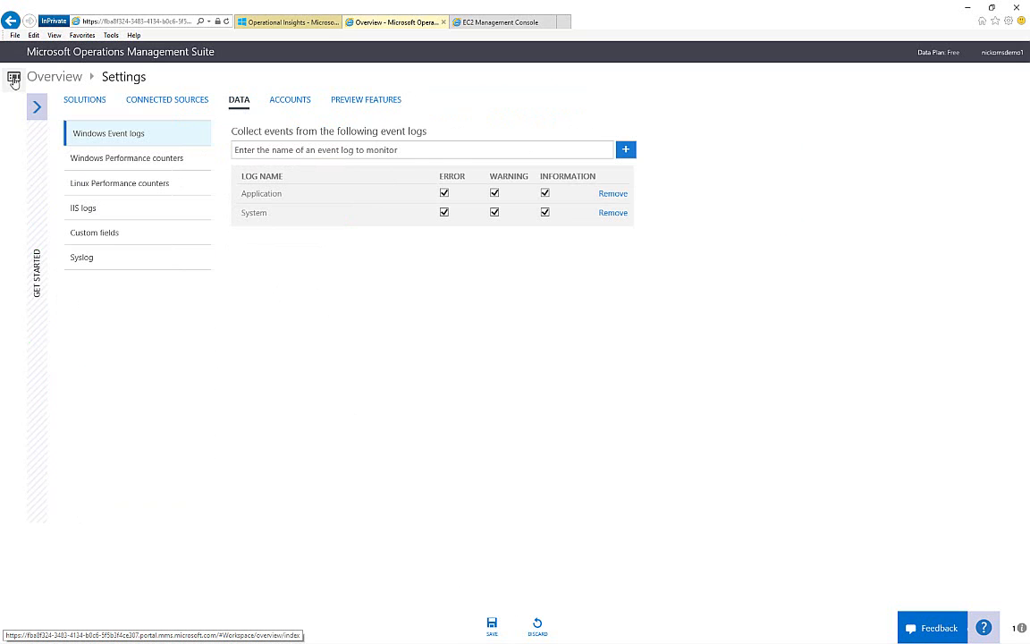
Return to the Overview dashboard showing settings at 100% with 1 data source connected
click(14, 78)
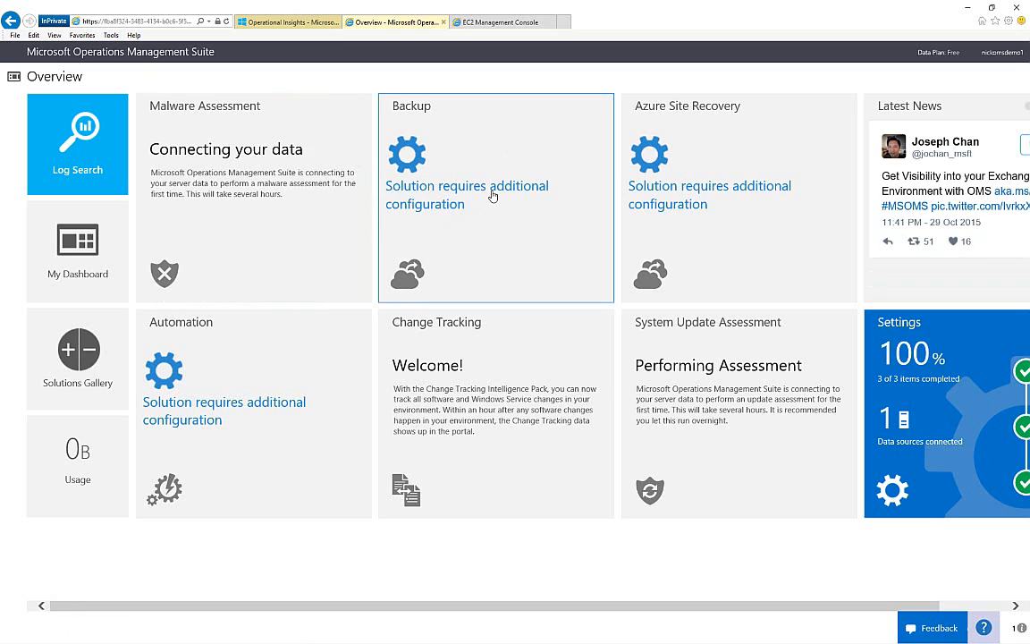
Link the Backup solution to Vault1 and save, then switch to the Azure portal's Operational Insights list
click(493, 196)
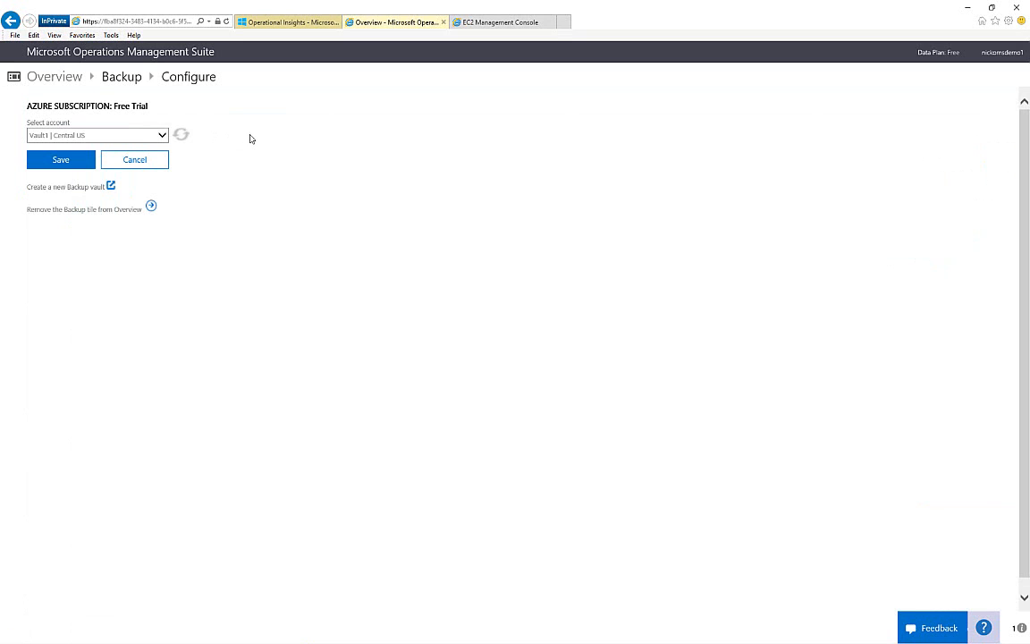
click(58, 162)
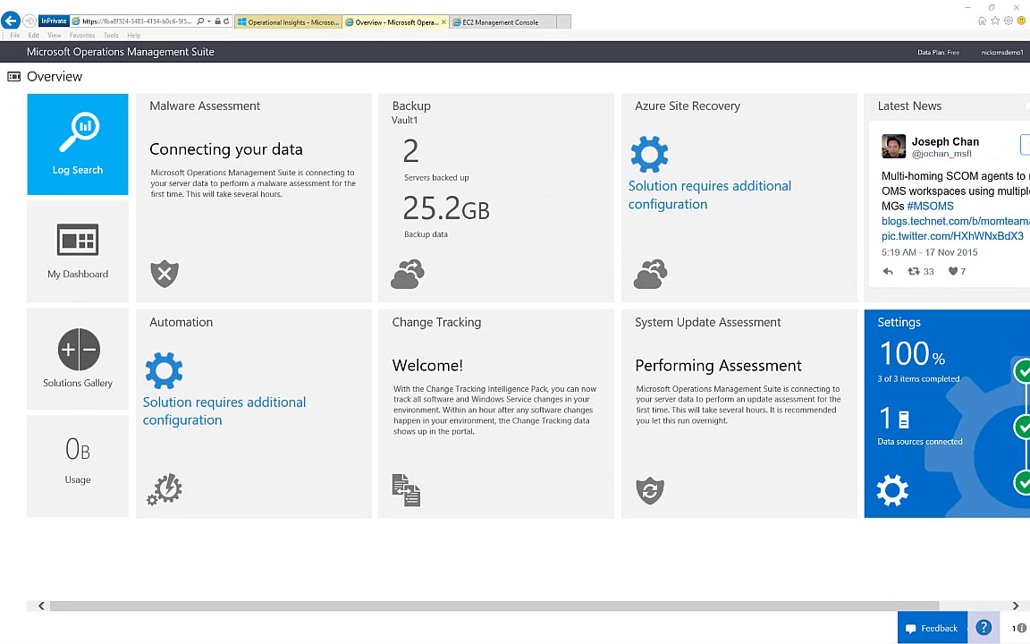
key(ctrl+shift+Tab)
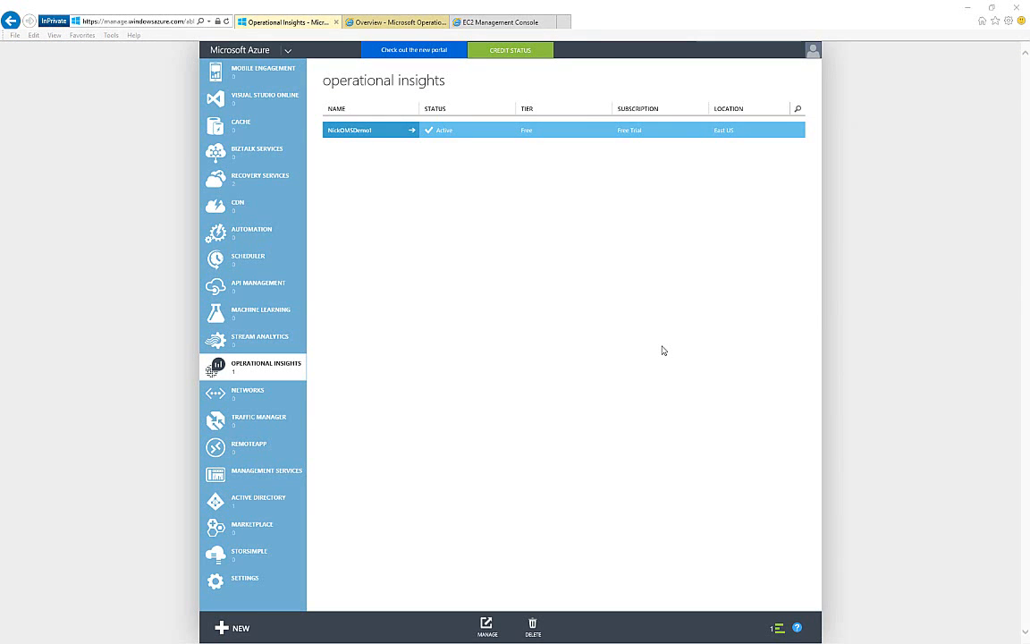
In the NickOMSDemo1 workspace, enable Operational Insights on DBServer1 and confirm installing the agent
click(365, 132)
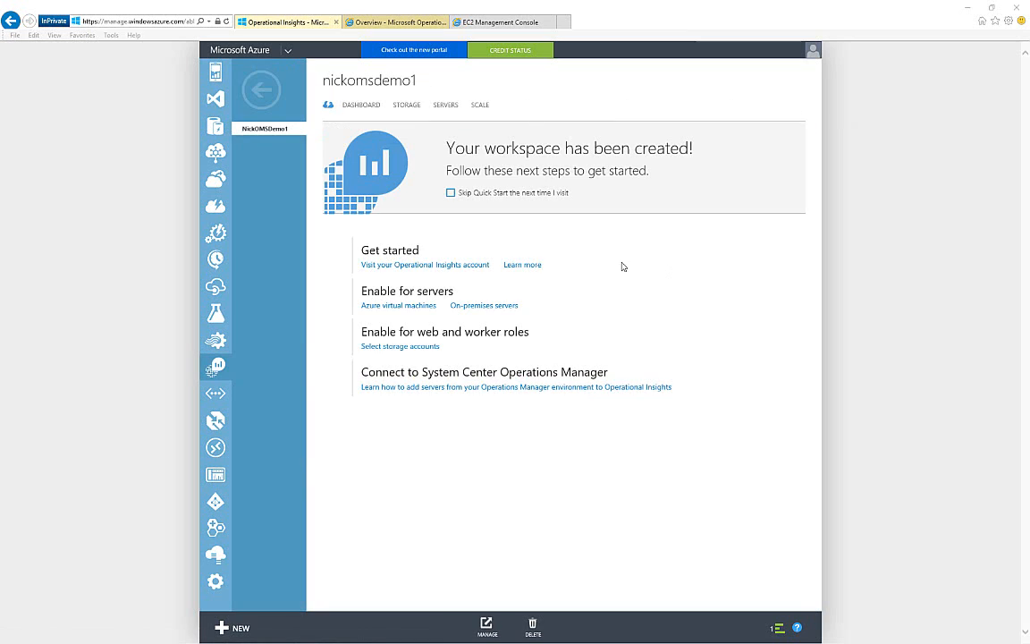
click(386, 308)
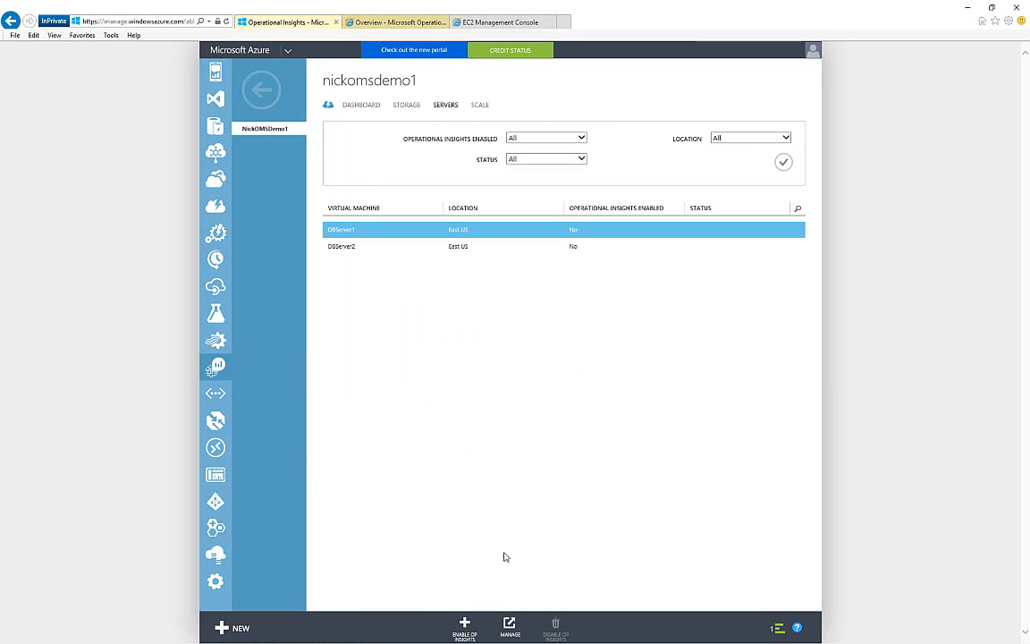
click(464, 623)
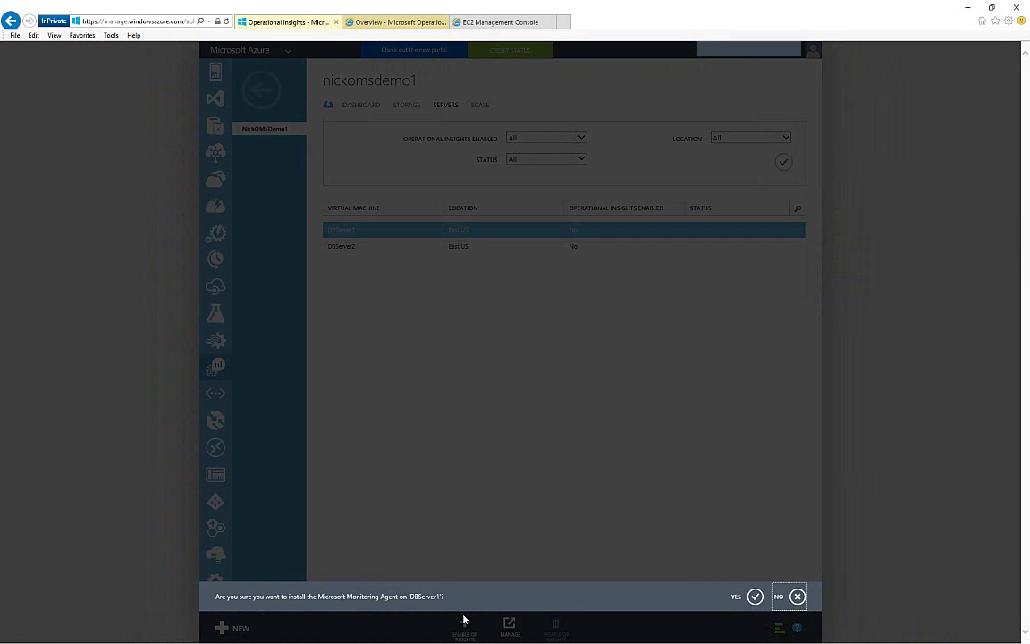
click(756, 596)
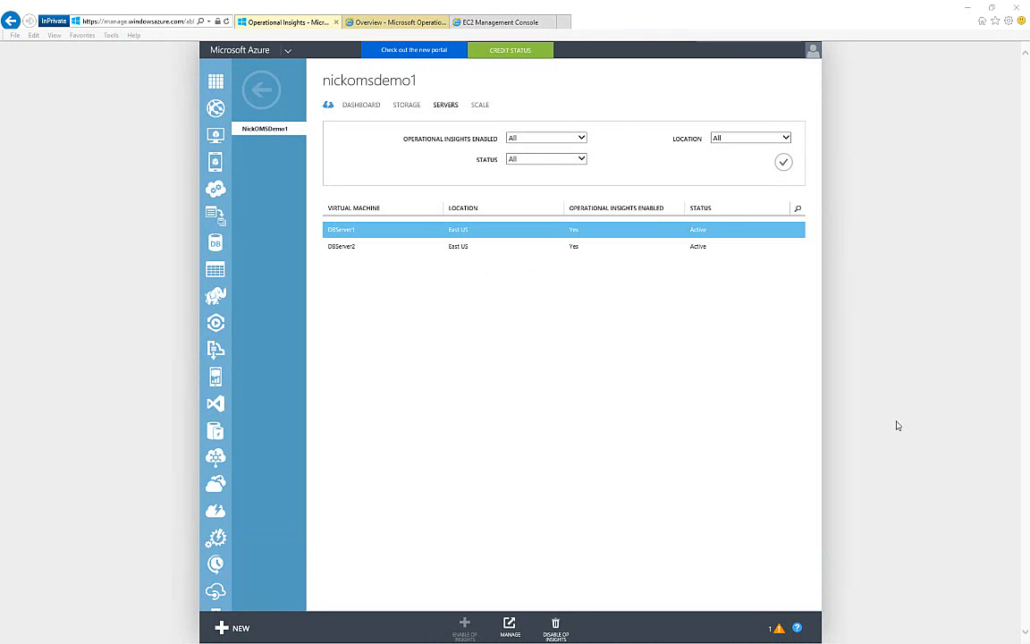
Back in OMS, view the System Update Assessment detail listing computers missing critical and security updates
click(393, 22)
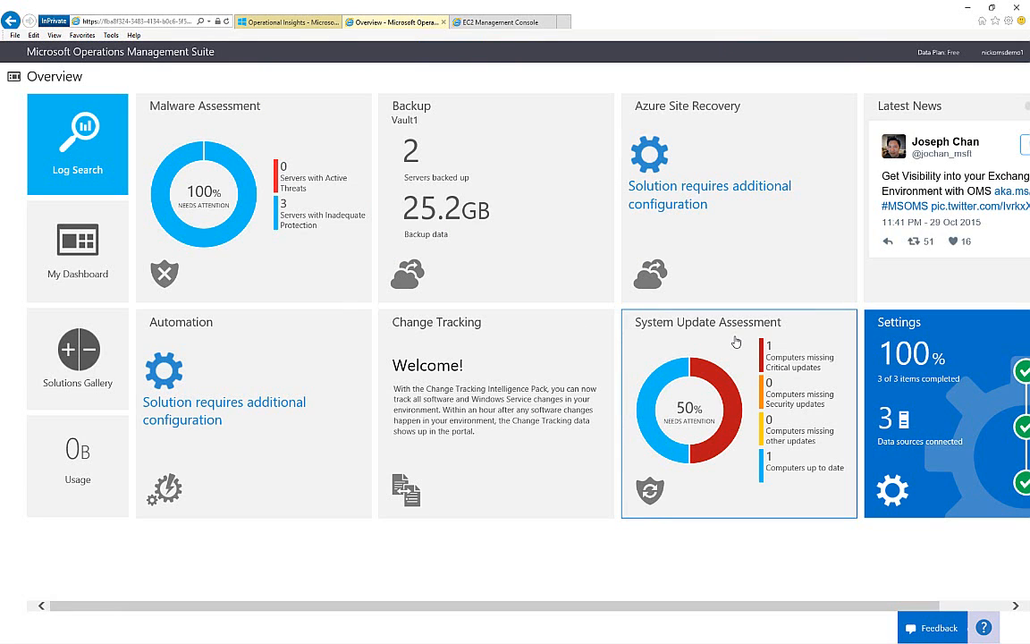
click(736, 342)
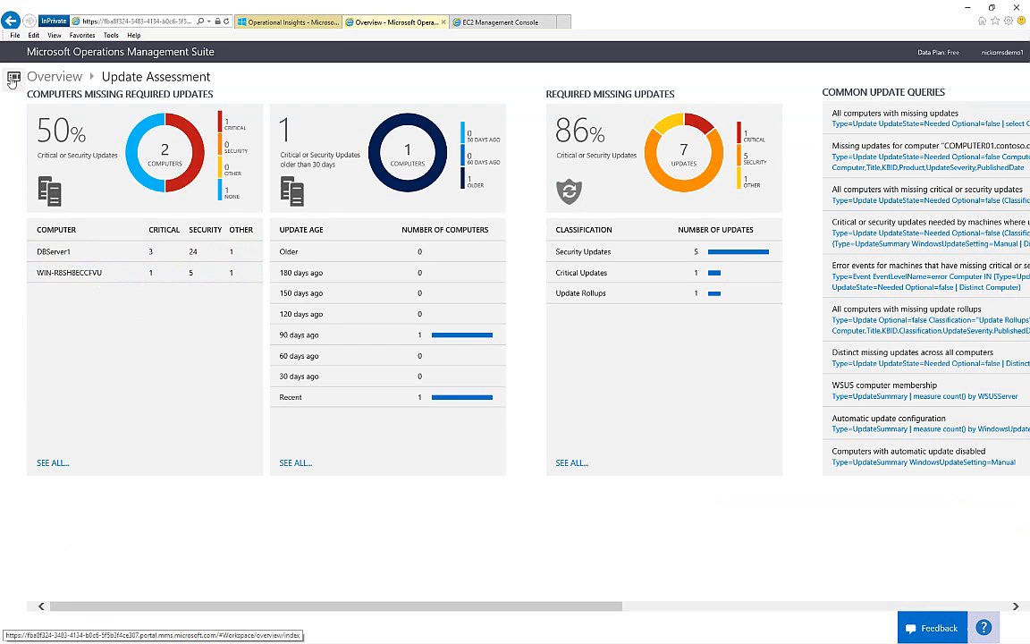
Return to the Overview dashboard with System Update Assessment at 50% needing attention
click(13, 81)
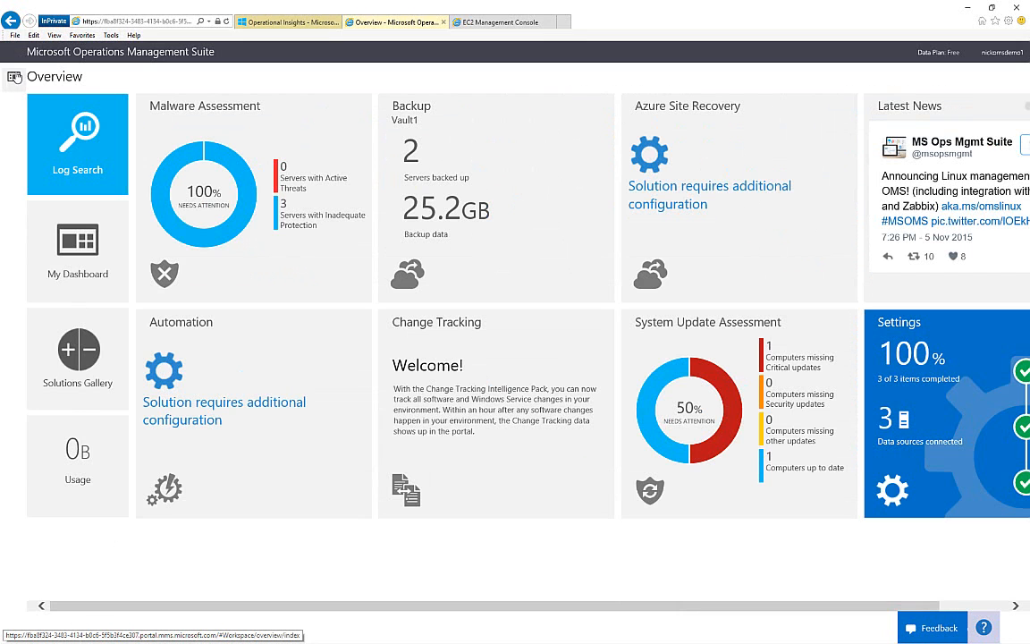